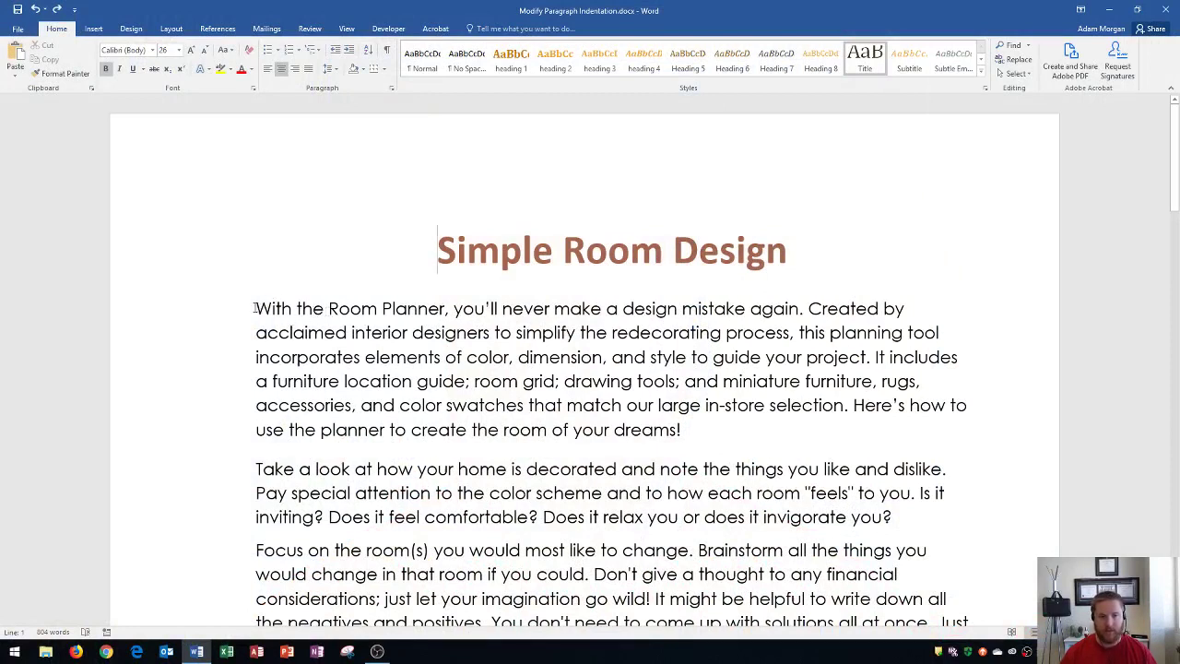
# Step: Set the left indentation of the opening body paragraph to 2 inches in the paragraph settings
pyautogui.click(255, 309)
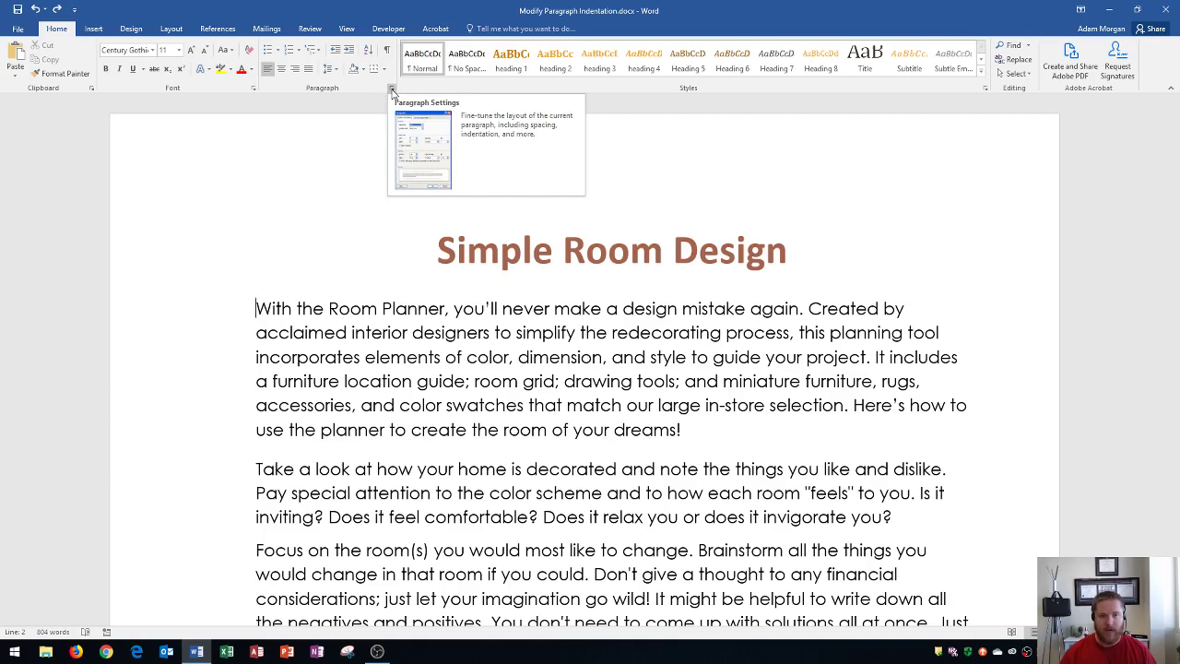
pyautogui.click(392, 89)
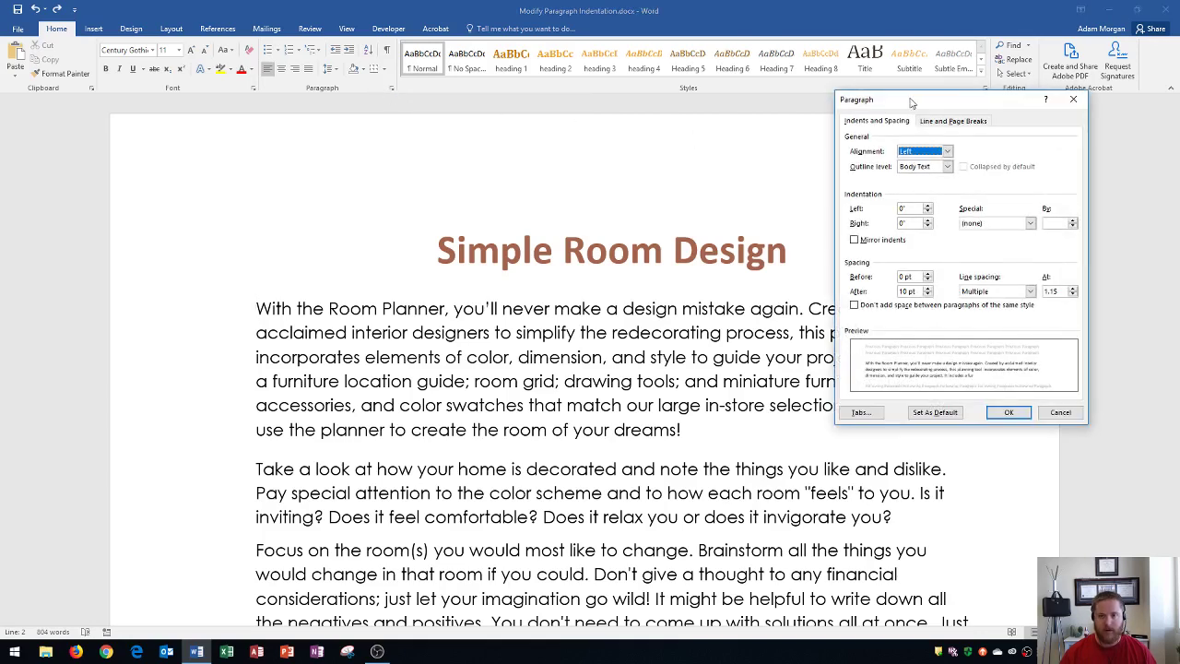
pyautogui.moveTo(915, 102); pyautogui.dragTo(835, 103)
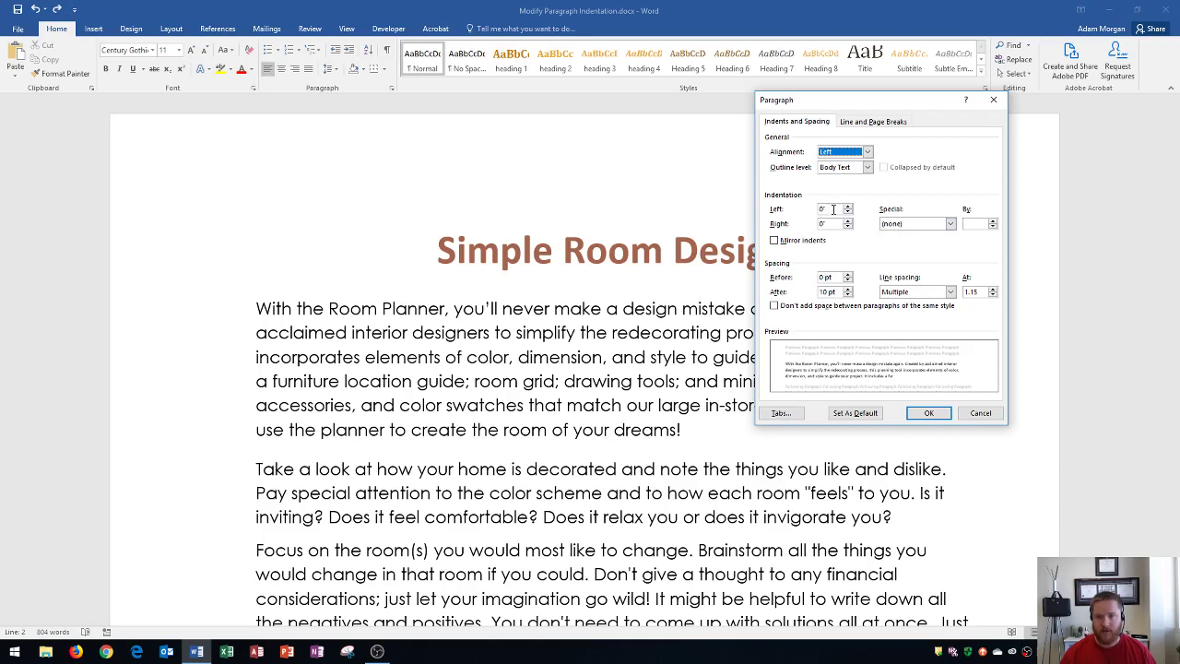
pyautogui.doubleClick(832, 210)
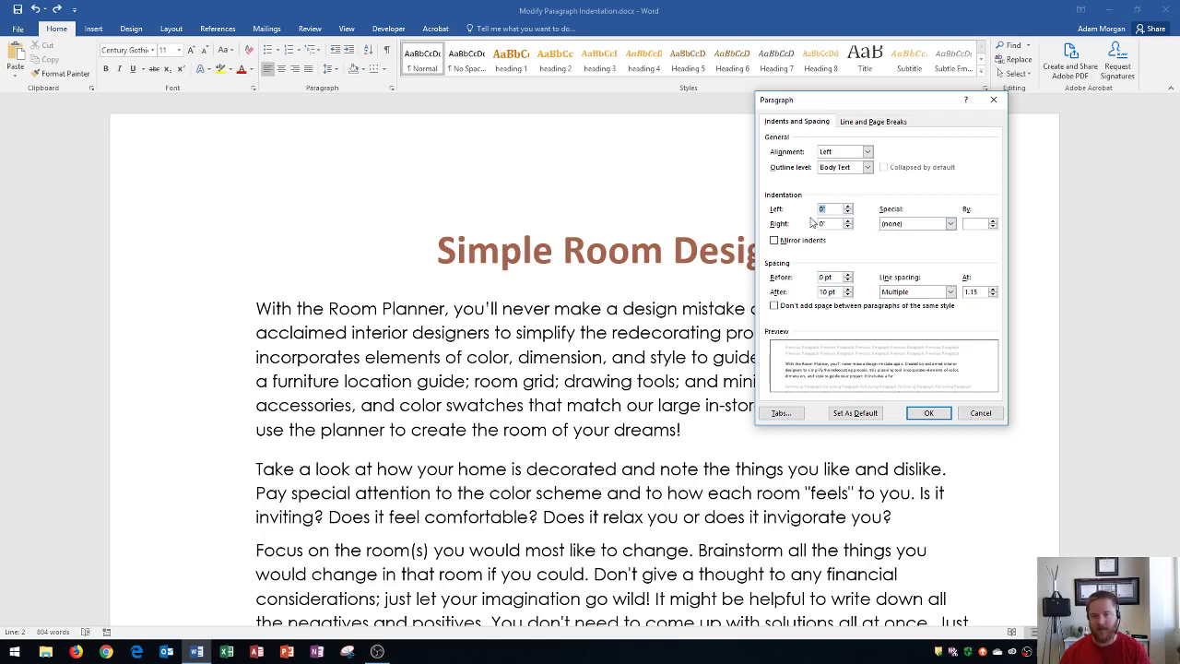
pyautogui.write('2')
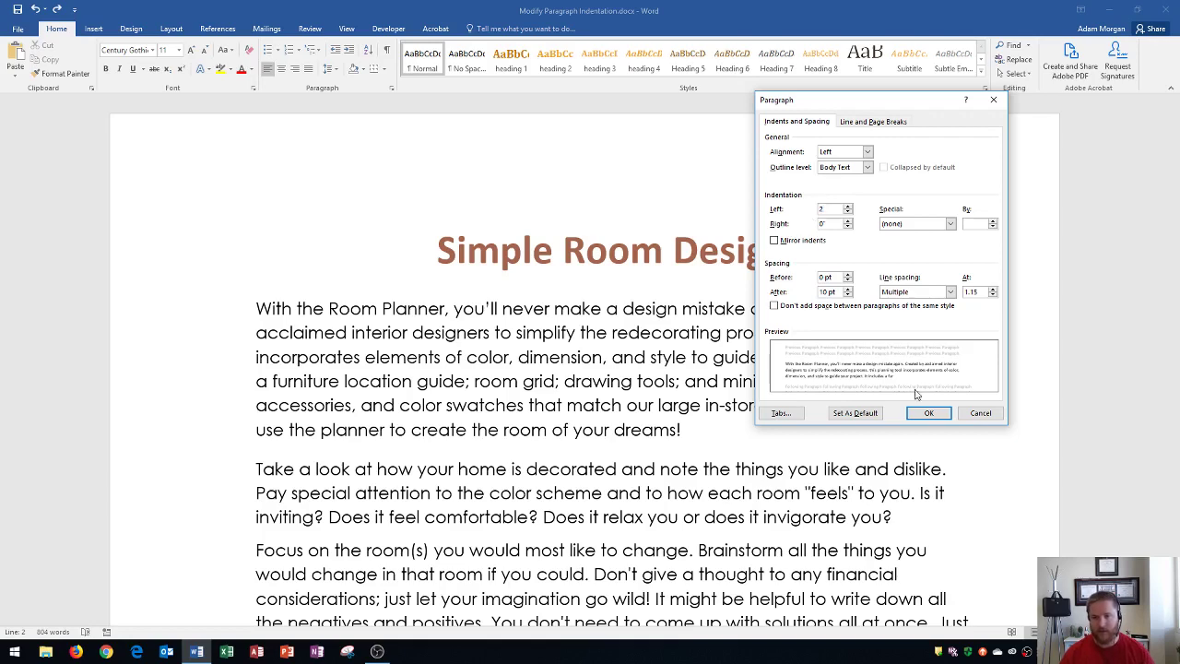
pyautogui.click(929, 413)
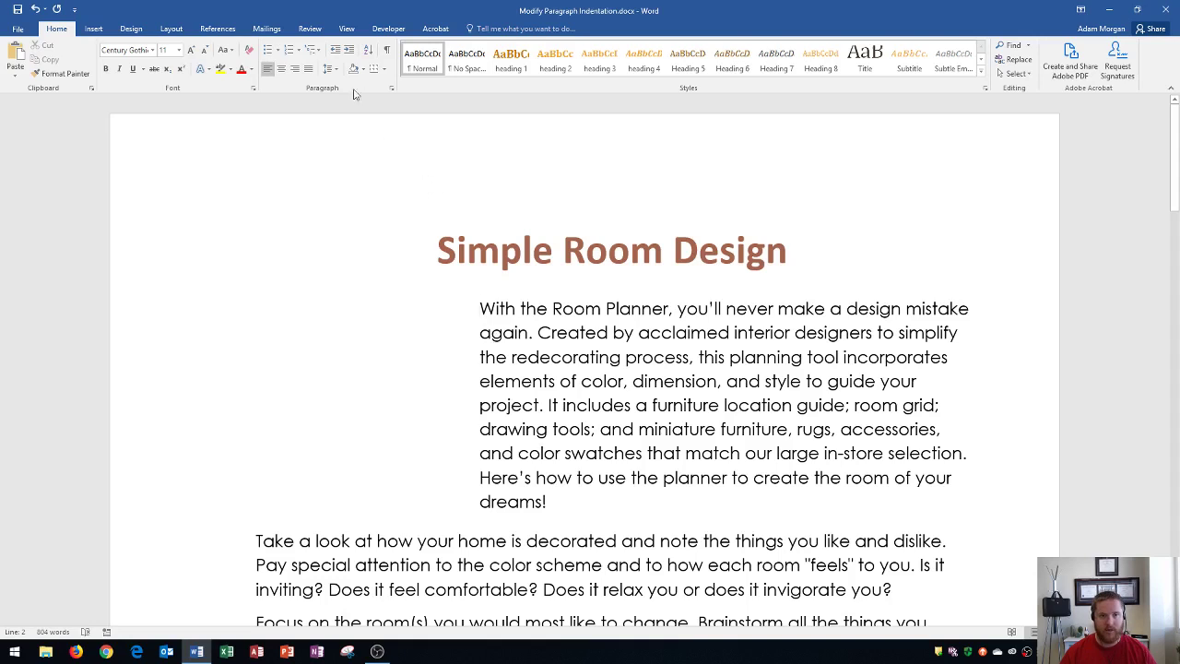
# Step: Show the ruler and use it to move the opening paragraph's left indent back to the left margin
pyautogui.click(347, 29)
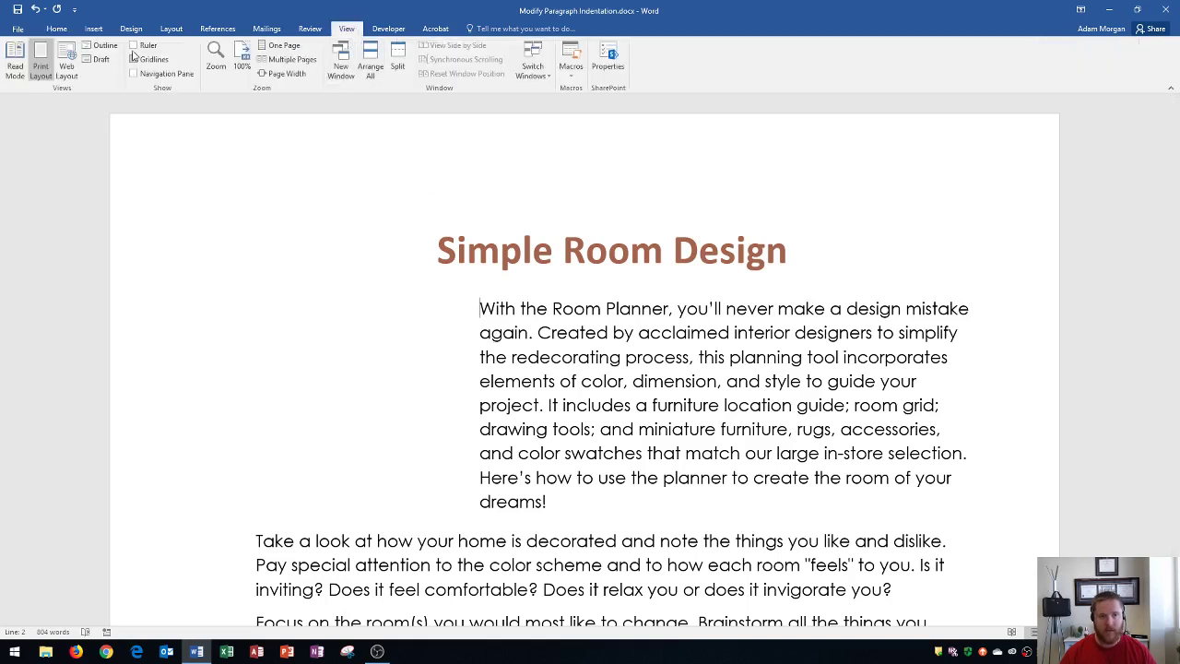
pyautogui.click(132, 47)
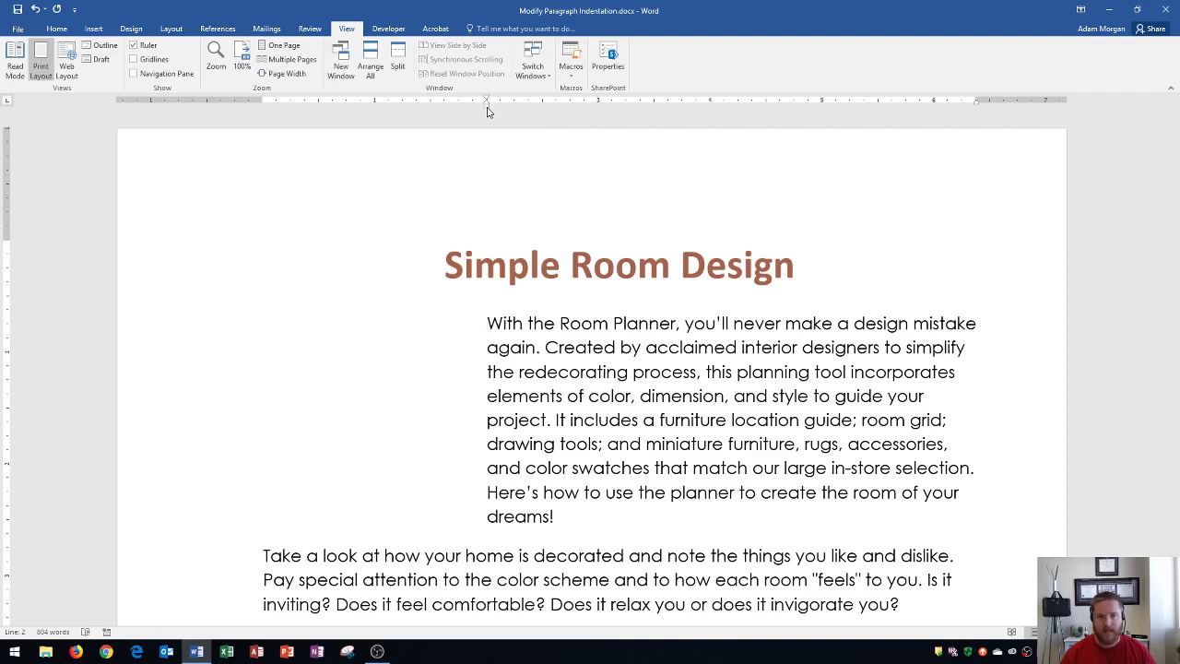
pyautogui.moveTo(487, 111)
pyautogui.mouseDown()
pyautogui.moveTo(292, 111)
pyautogui.moveTo(262, 117)
pyautogui.moveTo(332, 123)
pyautogui.moveTo(263, 126)
pyautogui.mouseUp()
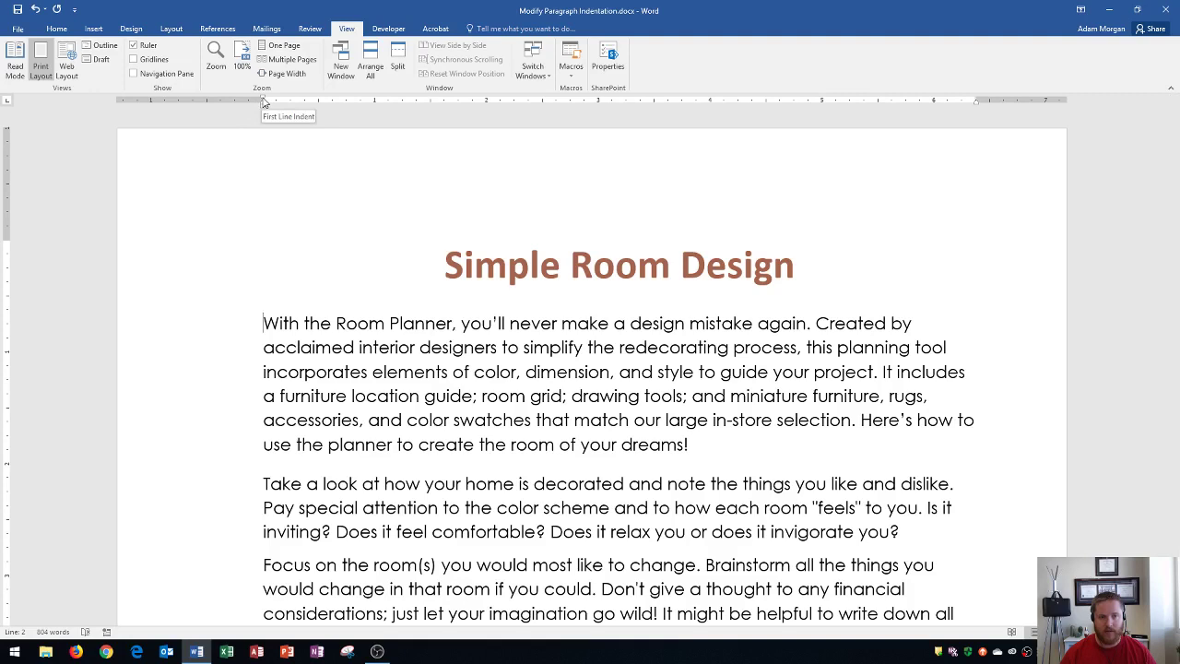
# Step: Try a 0.5-inch first-line indent and a 0.5-inch hanging indent on the opening paragraph with the ruler markers, returning them to the margin
pyautogui.moveTo(263, 102); pyautogui.dragTo(322, 109)
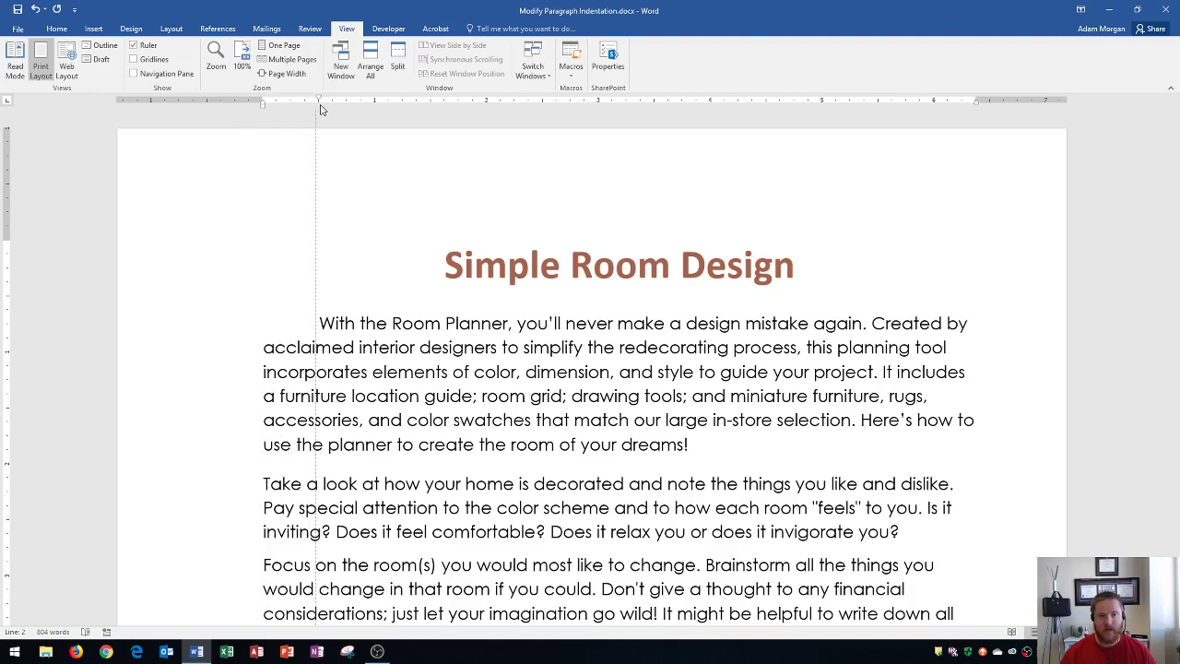
pyautogui.moveTo(321, 109)
pyautogui.mouseDown()
pyautogui.moveTo(347, 108)
pyautogui.moveTo(263, 105)
pyautogui.moveTo(318, 109)
pyautogui.mouseUp()
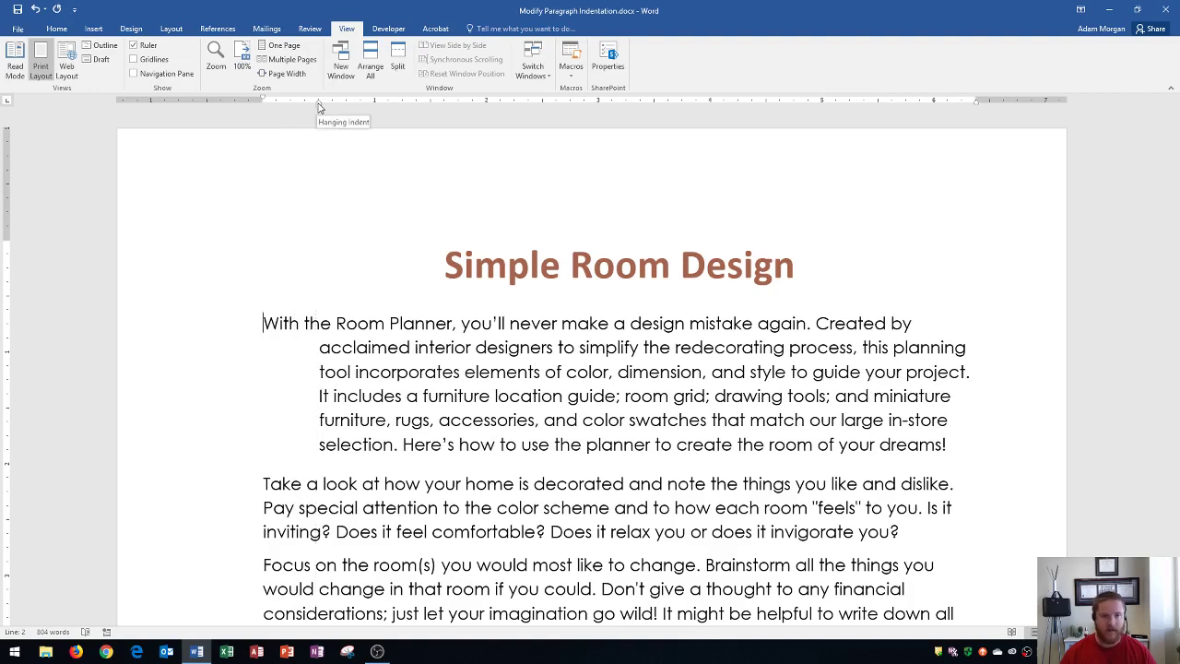
pyautogui.moveTo(319, 108); pyautogui.dragTo(264, 104)
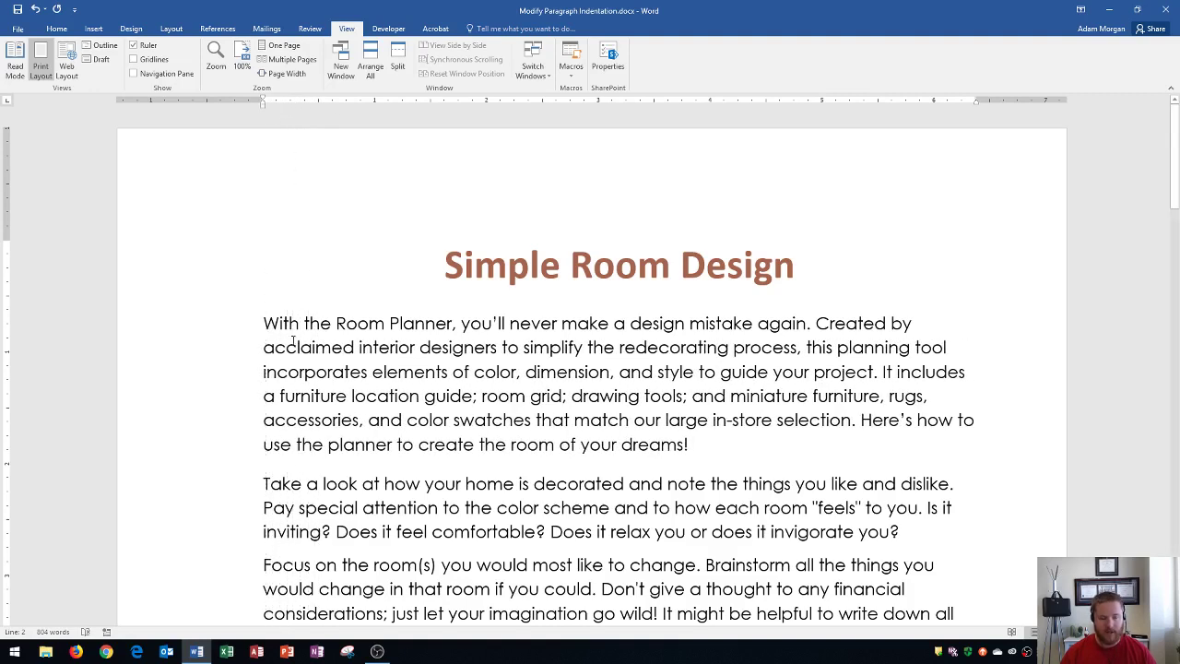
# Step: Indent the opening paragraph's first line by one tab stop and remove that indent again
pyautogui.press('Tab')
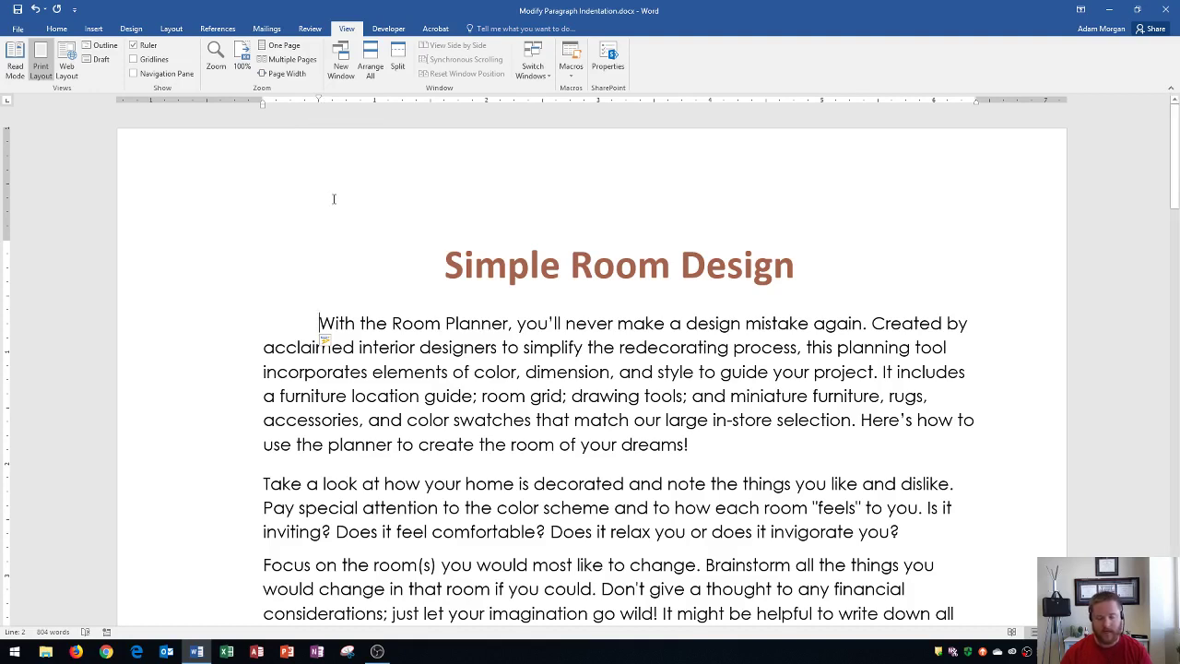
pyautogui.press('BackSpace')
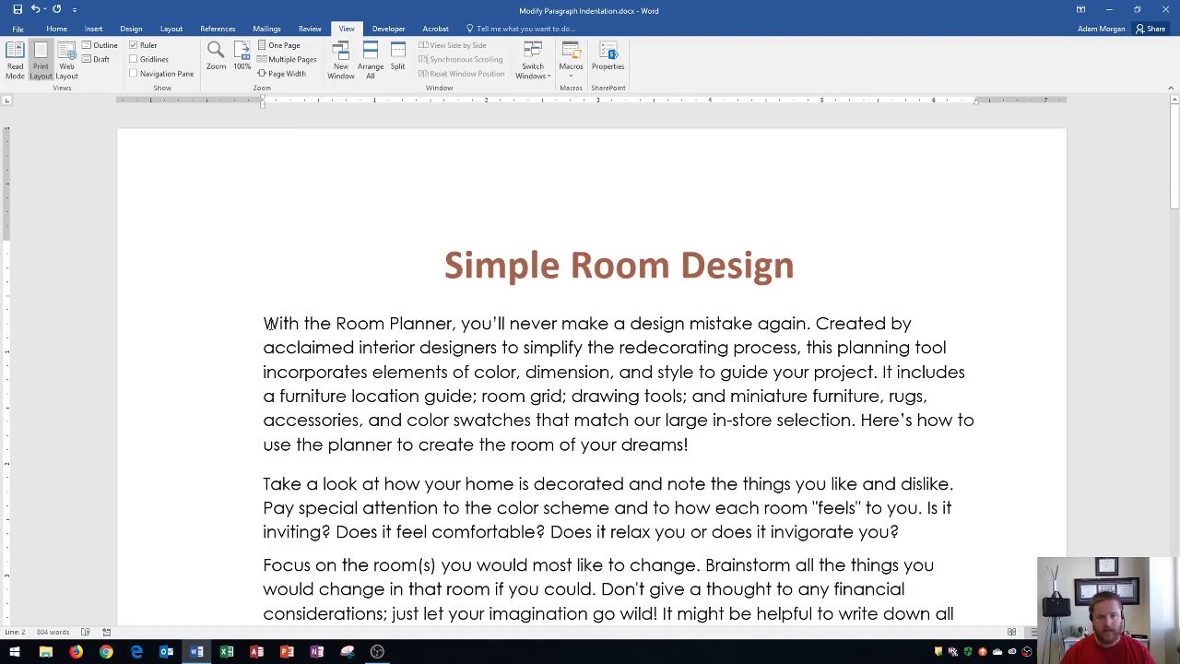
# Step: Set the opening paragraph's right indentation to 2 inches and move the right indent back to the margin on the ruler
pyautogui.click(57, 28)
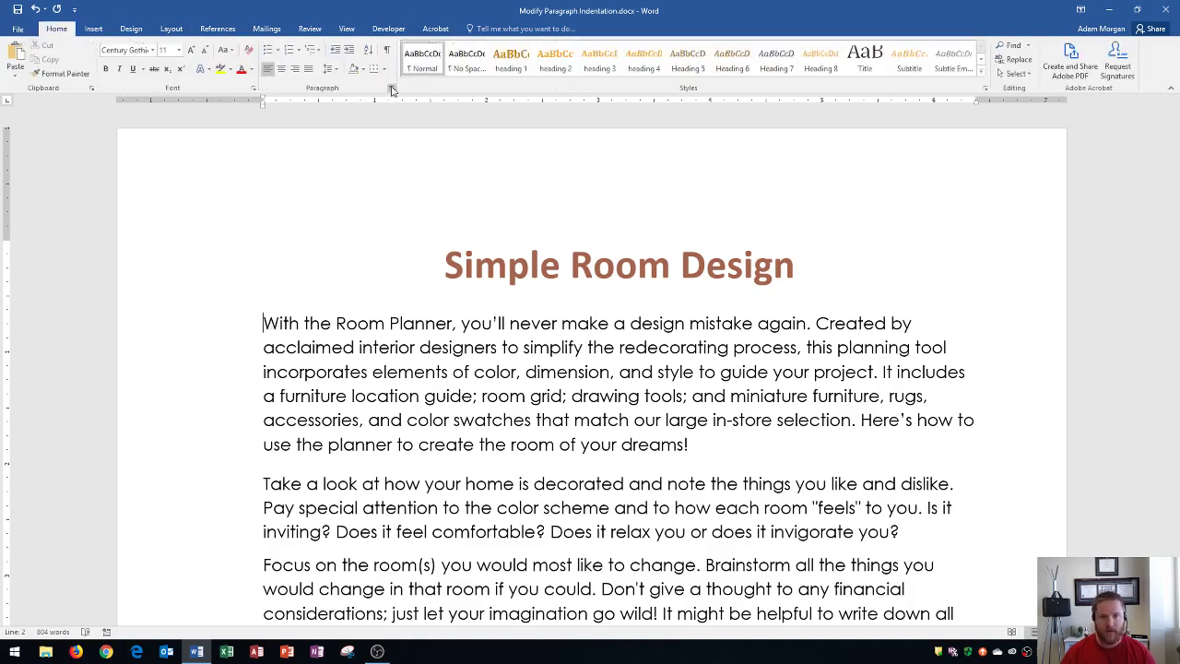
pyautogui.click(391, 89)
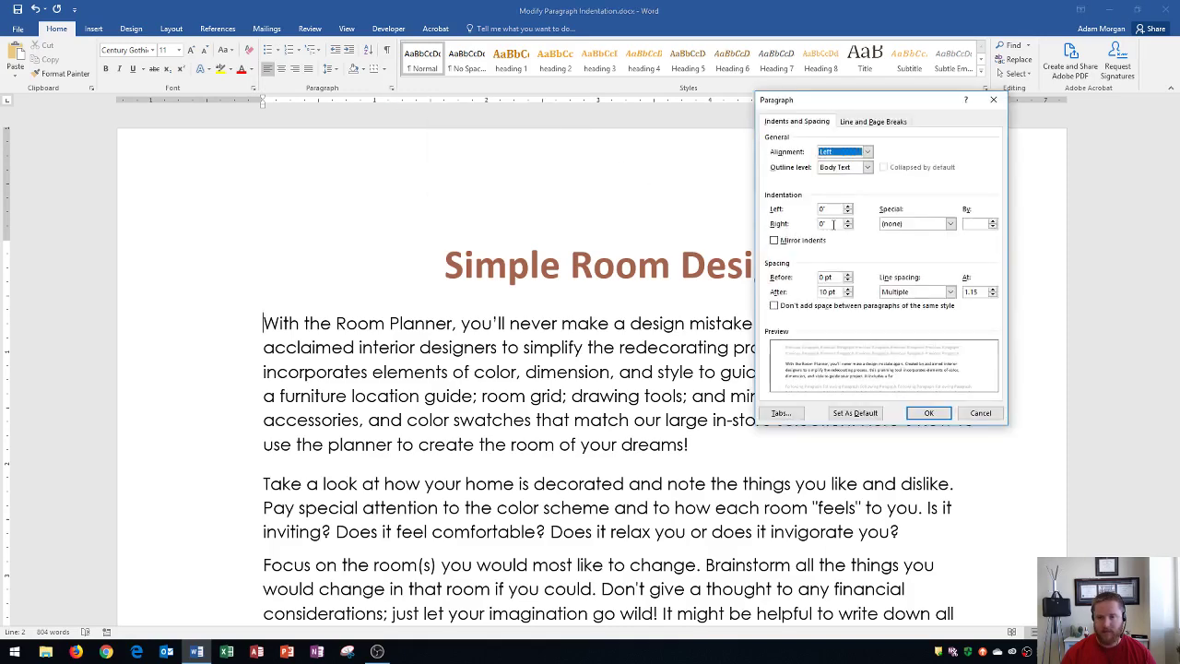
pyautogui.doubleClick(833, 223)
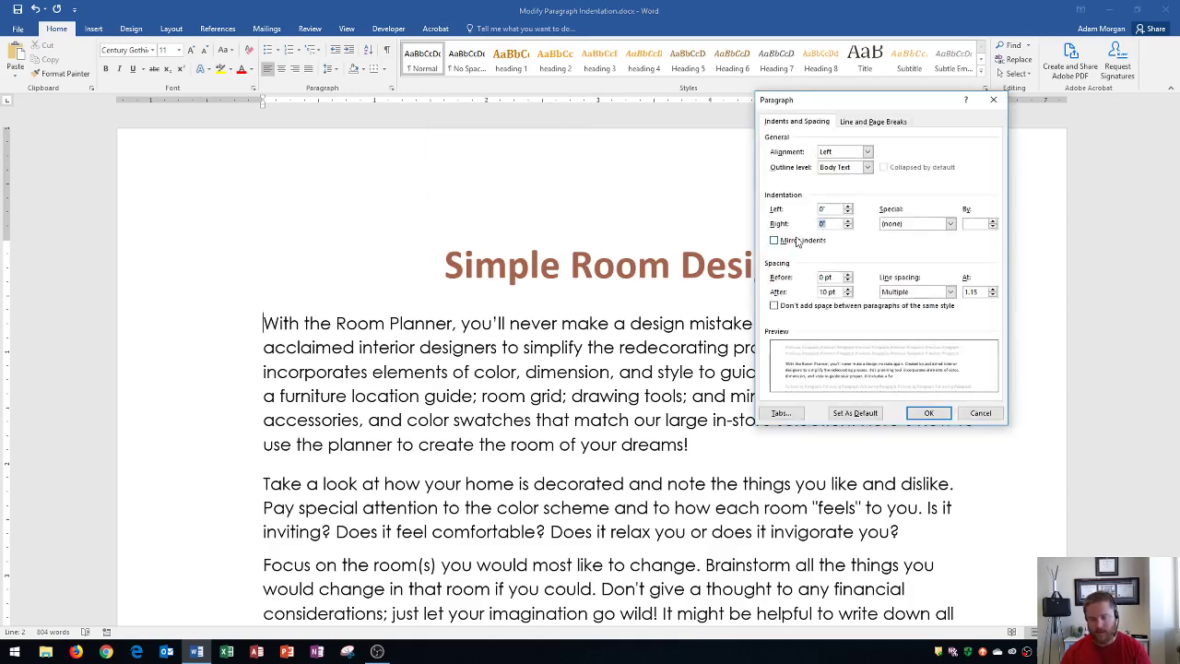
pyautogui.write('2')
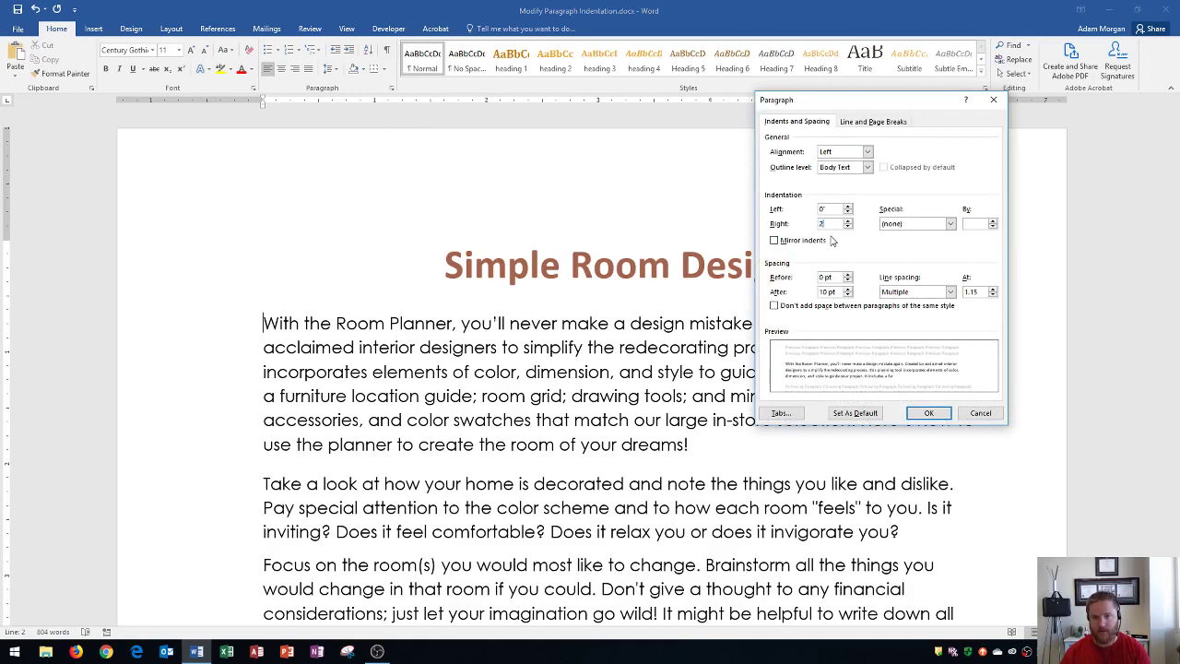
pyautogui.click(931, 413)
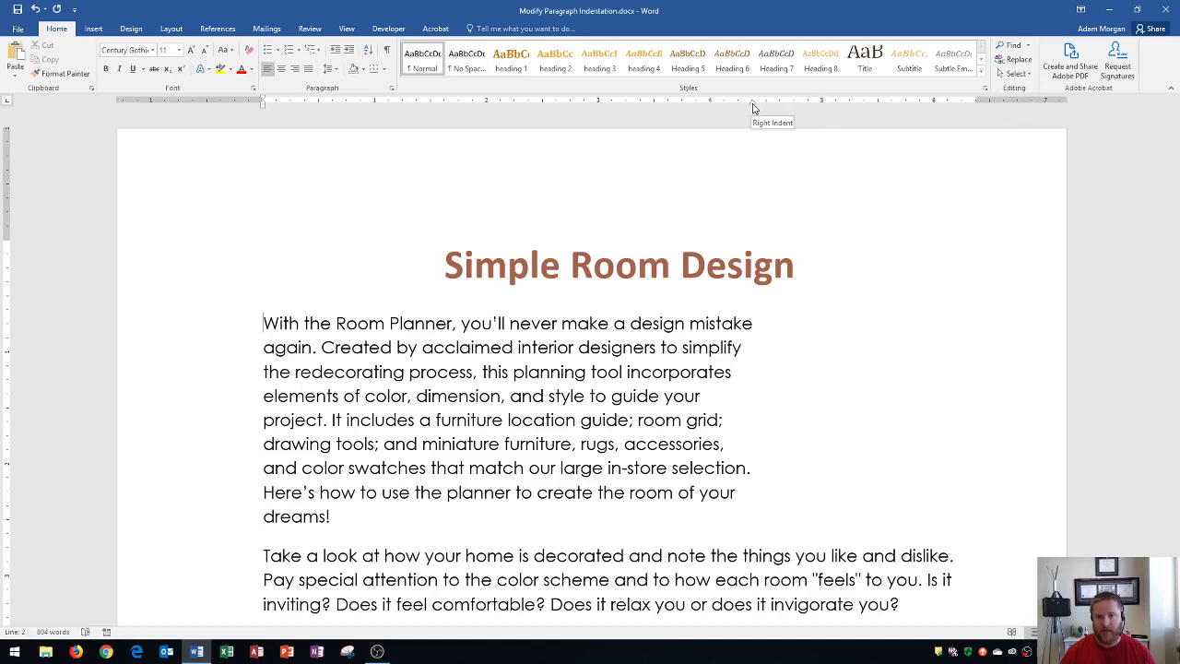
pyautogui.moveTo(752, 105)
pyautogui.mouseDown()
pyautogui.moveTo(927, 121)
pyautogui.moveTo(968, 119)
pyautogui.moveTo(975, 106)
pyautogui.mouseUp()
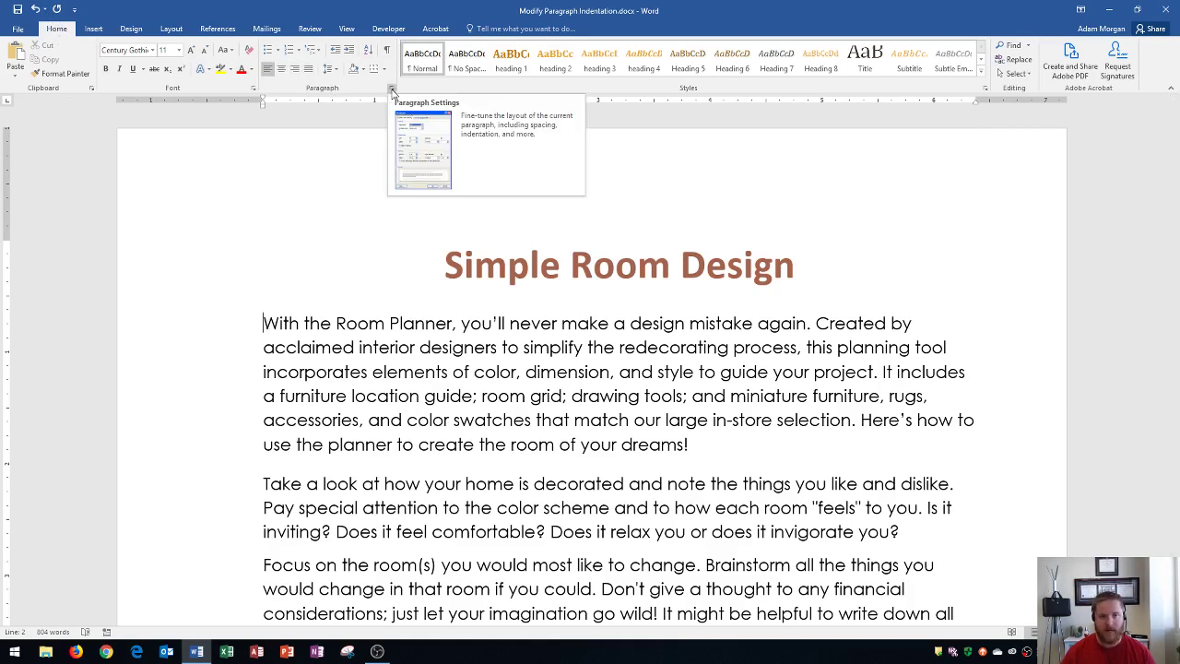
# Step: Set the opening paragraph's right indentation to 0, and apply and remove a 0.5-inch First line special indent
pyautogui.click(391, 91)
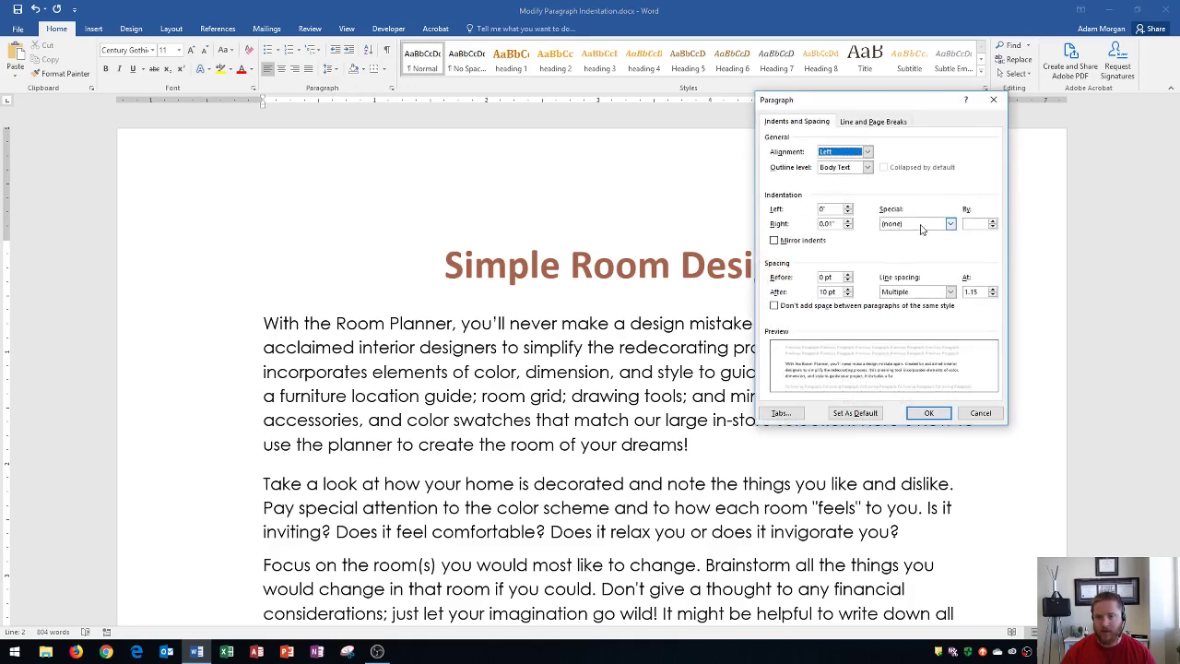
pyautogui.doubleClick(825, 223)
pyautogui.write('0')
pyautogui.click(910, 224)
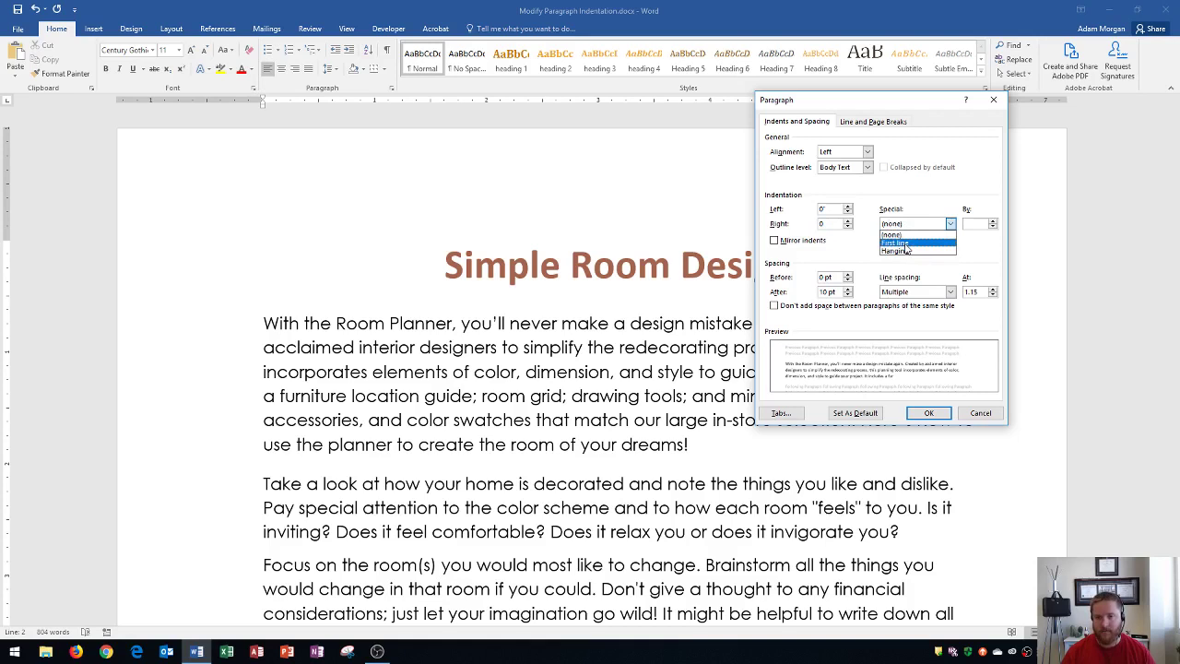
pyautogui.click(906, 244)
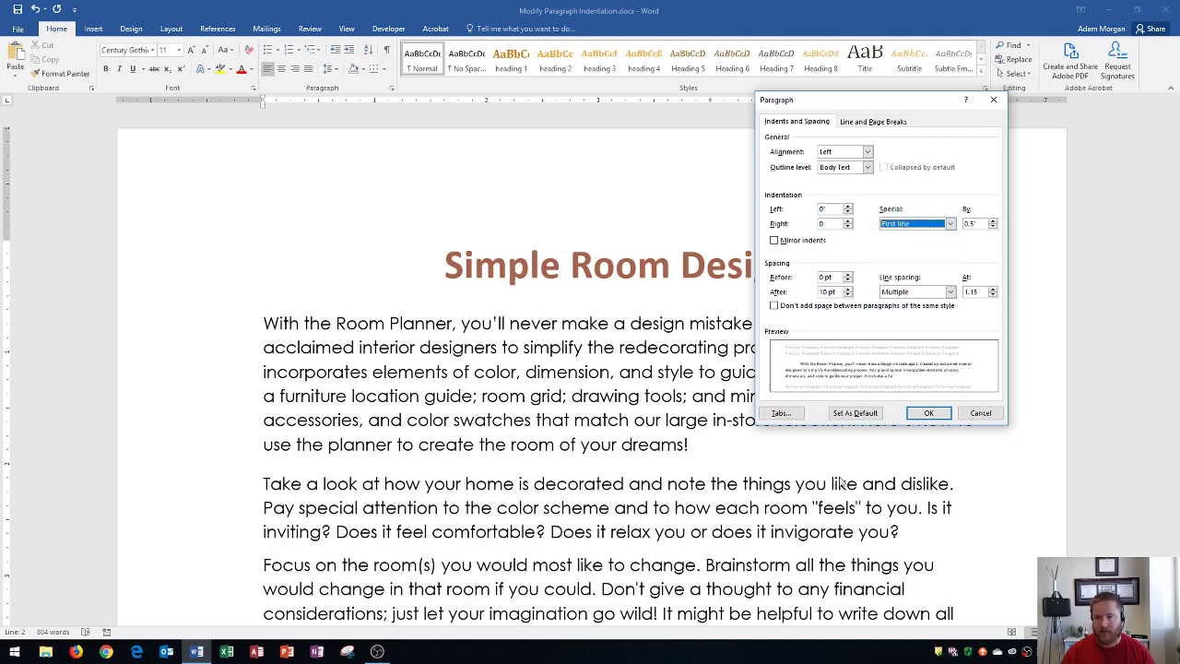
pyautogui.click(929, 414)
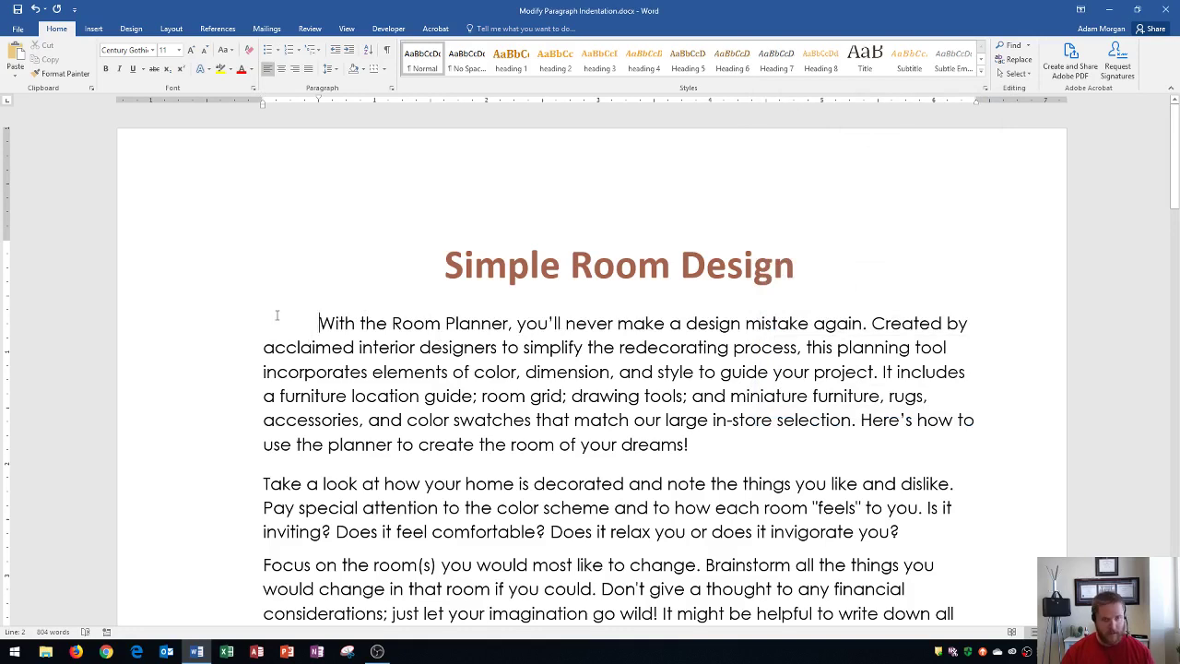
pyautogui.press('BackSpace')
# Step: Apply a 0.5-inch Hanging special indent to the opening paragraph and return it to the left margin on the ruler
pyautogui.click(390, 89)
pyautogui.click(949, 223)
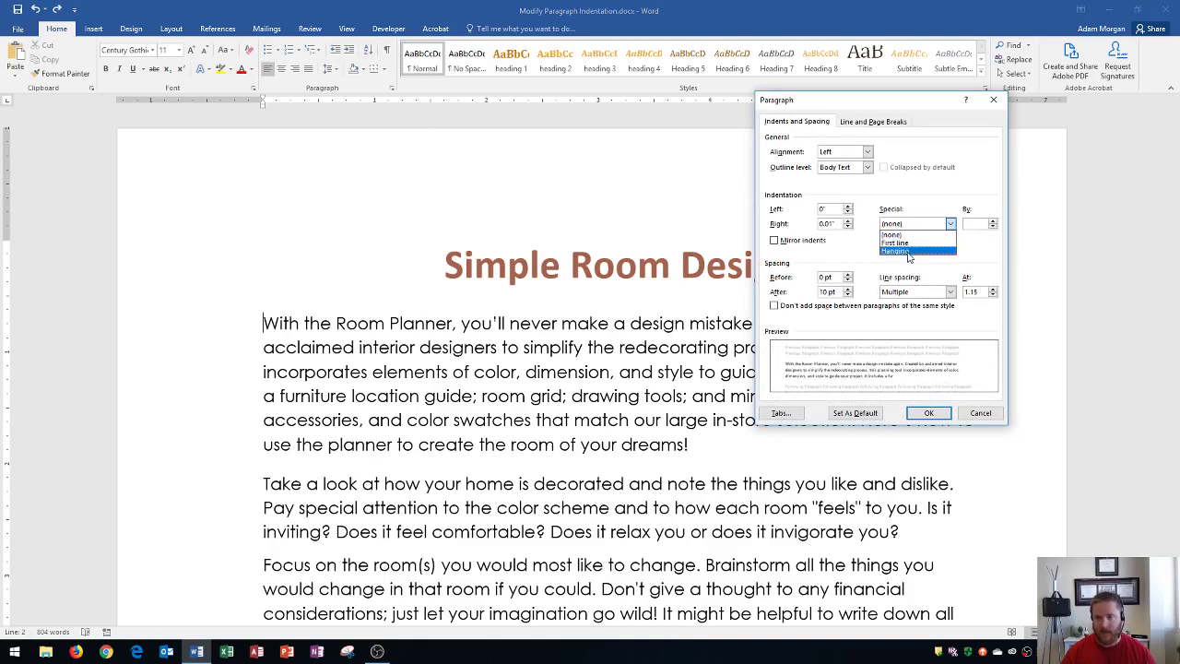
pyautogui.click(908, 250)
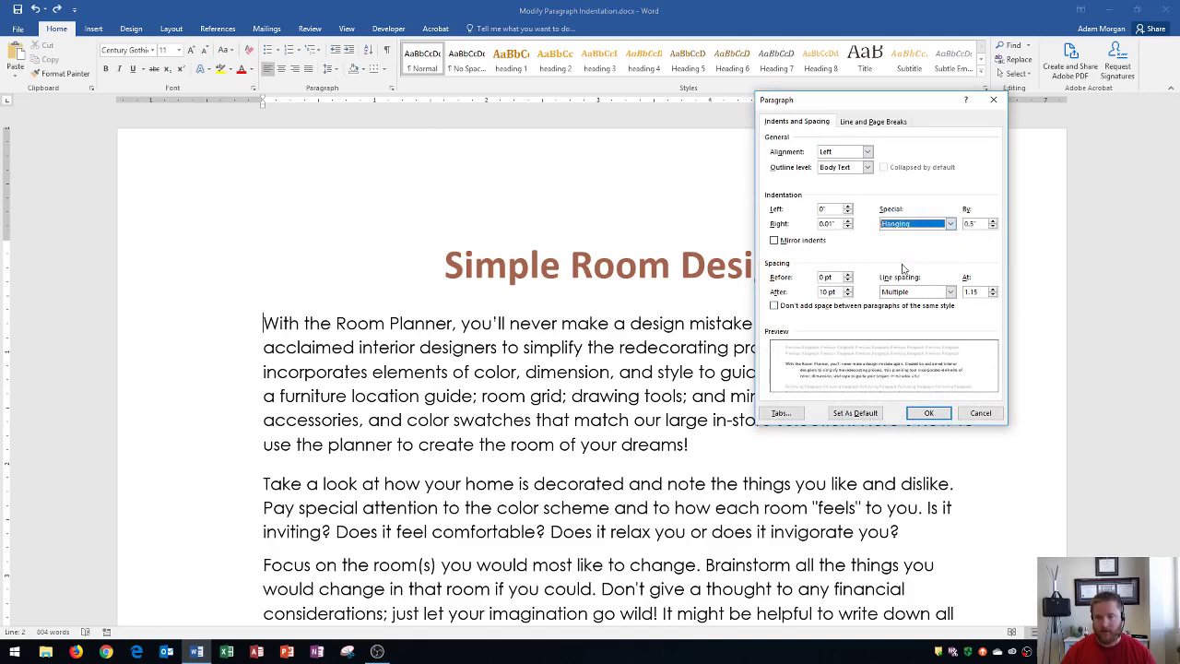
pyautogui.click(926, 412)
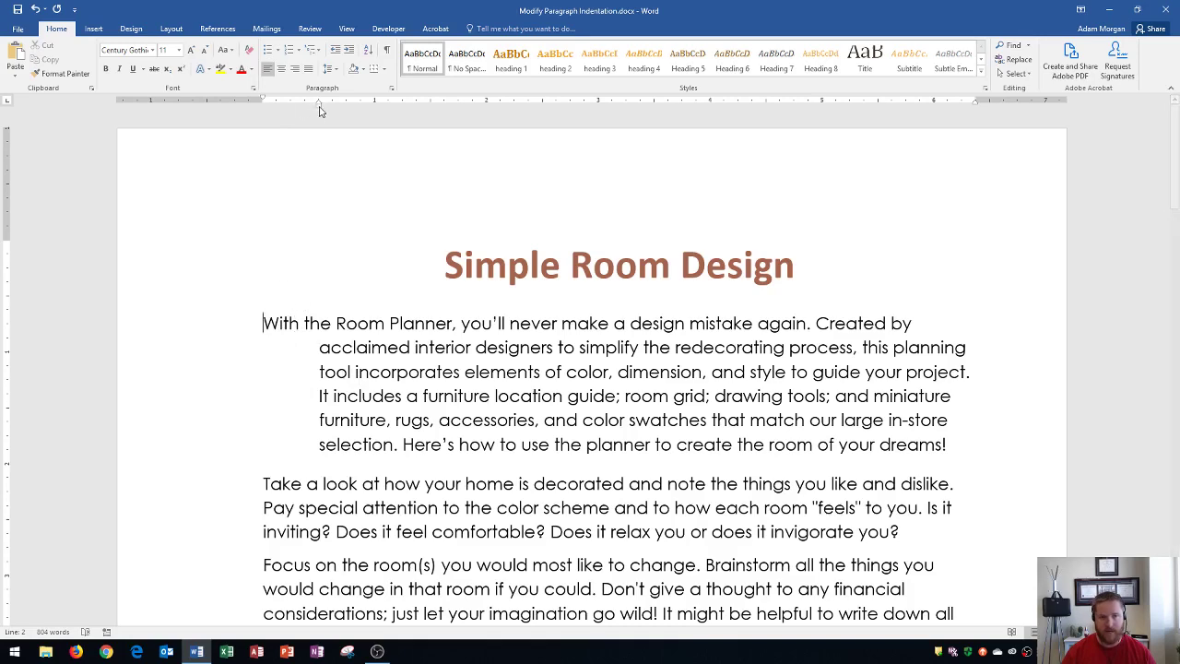
pyautogui.moveTo(319, 108); pyautogui.dragTo(265, 107)
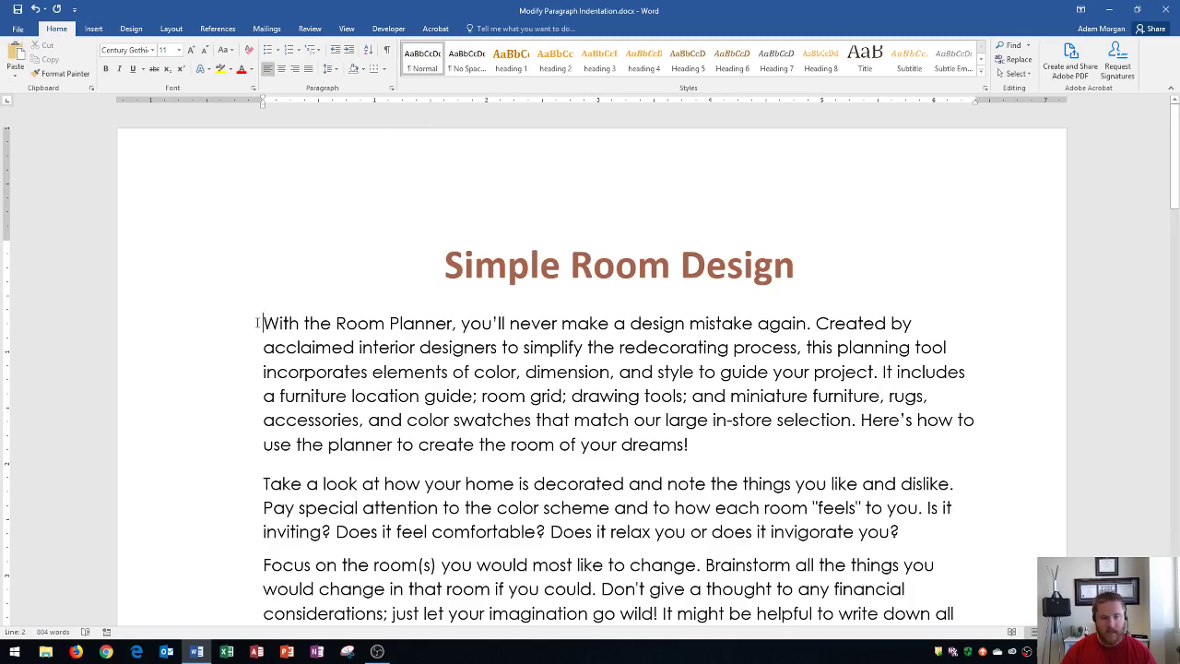
# Step: Select all body paragraphs below the title, apply a 0.5-inch First line special indent, and check it through the document
pyautogui.moveTo(262, 323); pyautogui.dragTo(440, 342)
pyautogui.scroll(15, 440, 342)
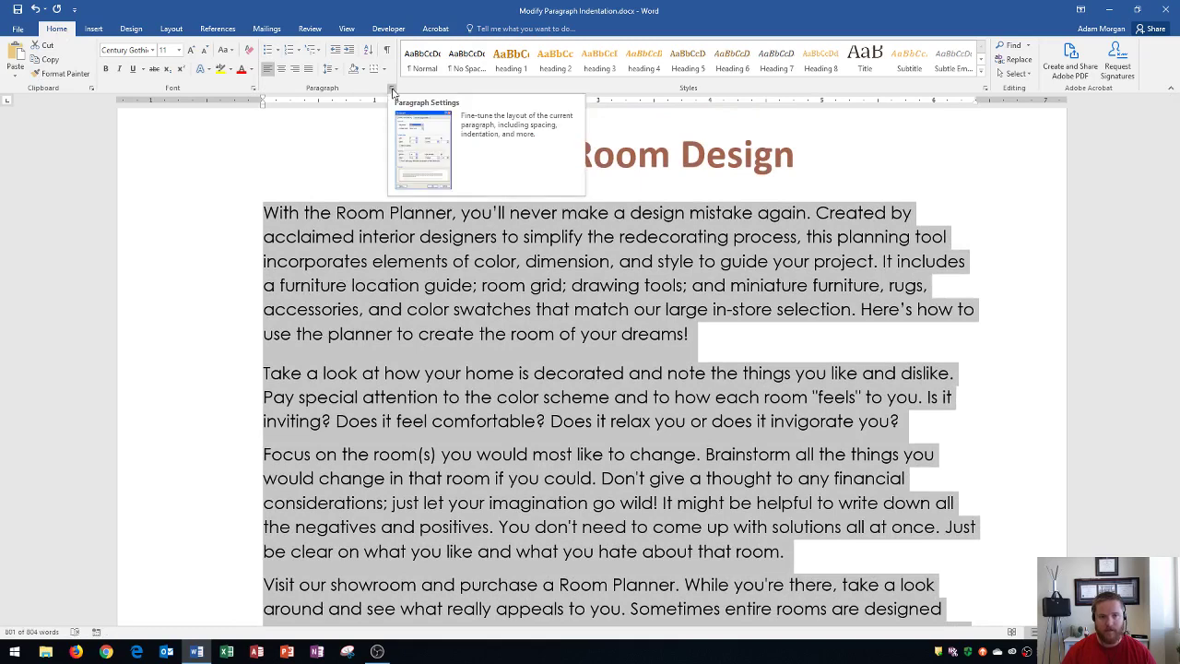
pyautogui.click(393, 92)
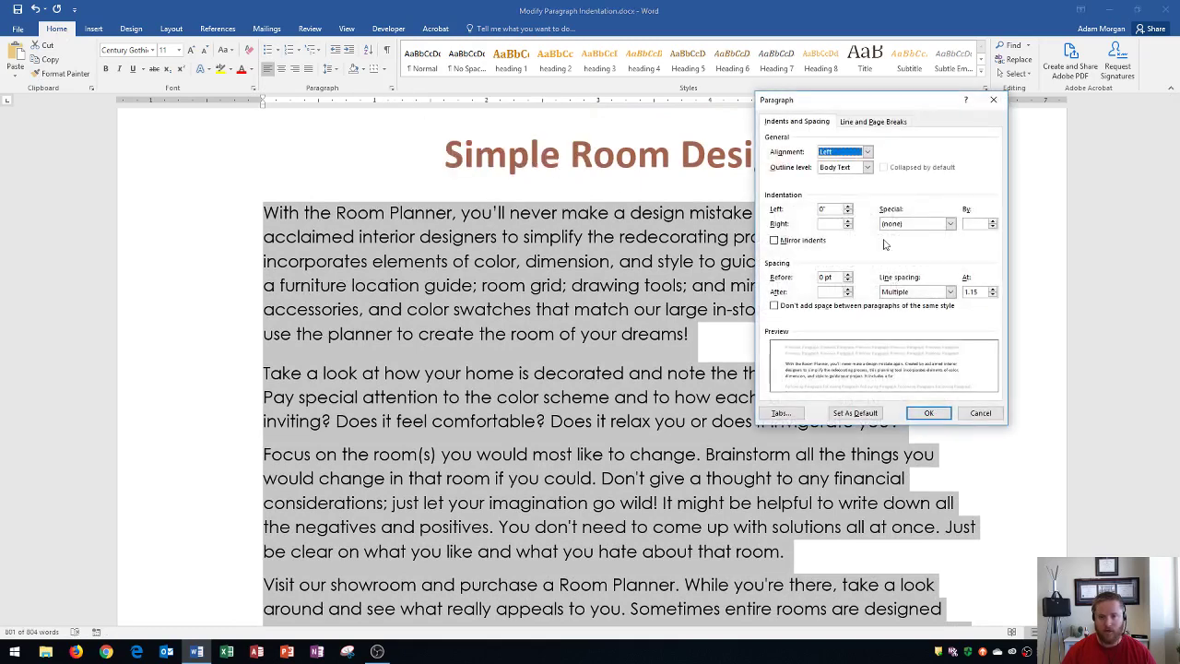
pyautogui.click(912, 226)
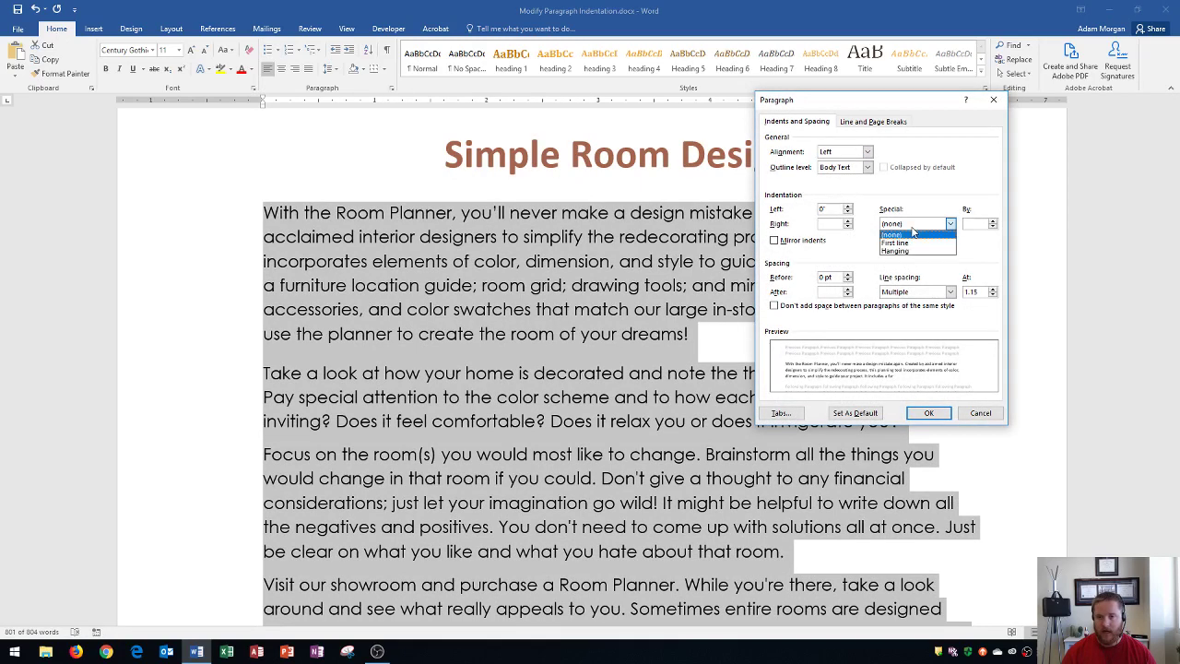
pyautogui.click(906, 243)
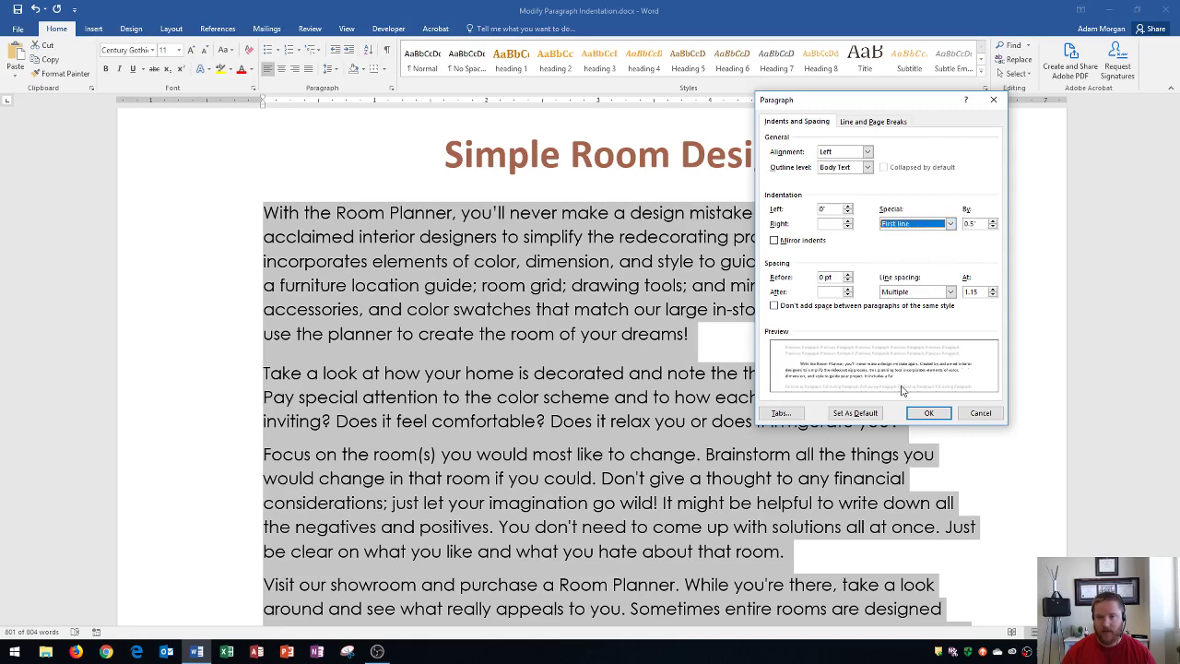
pyautogui.click(928, 413)
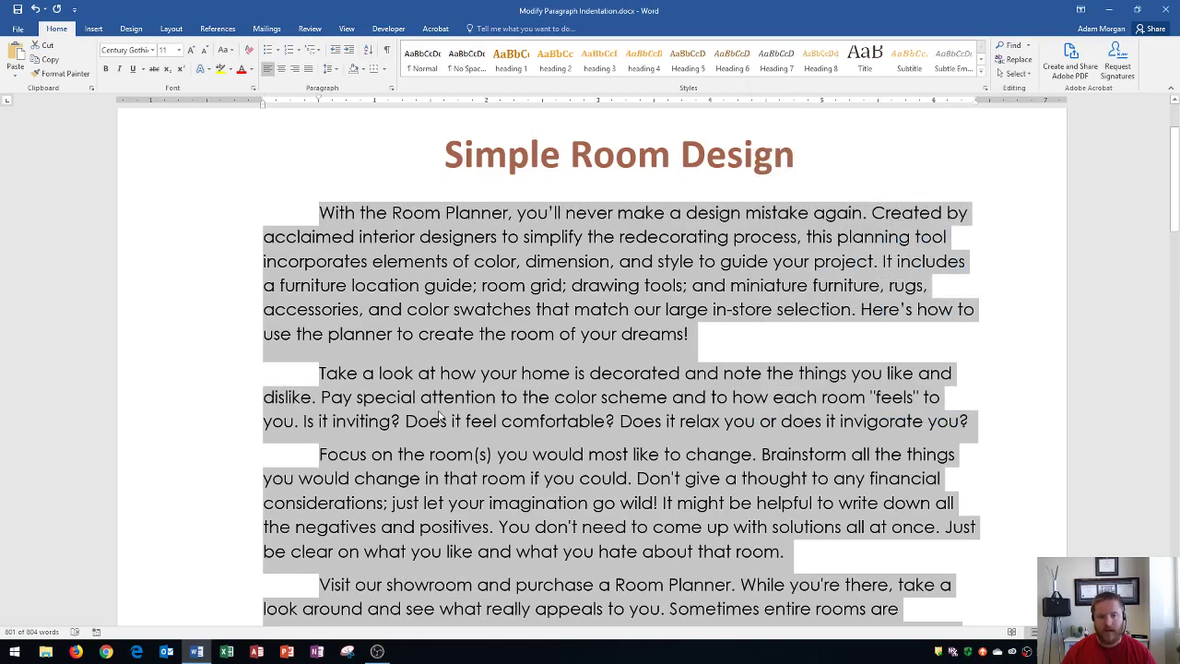
pyautogui.scroll(-1, 426, 403)
pyautogui.scroll(-15, 426, 402)
pyautogui.scroll(-8, 397, 395)
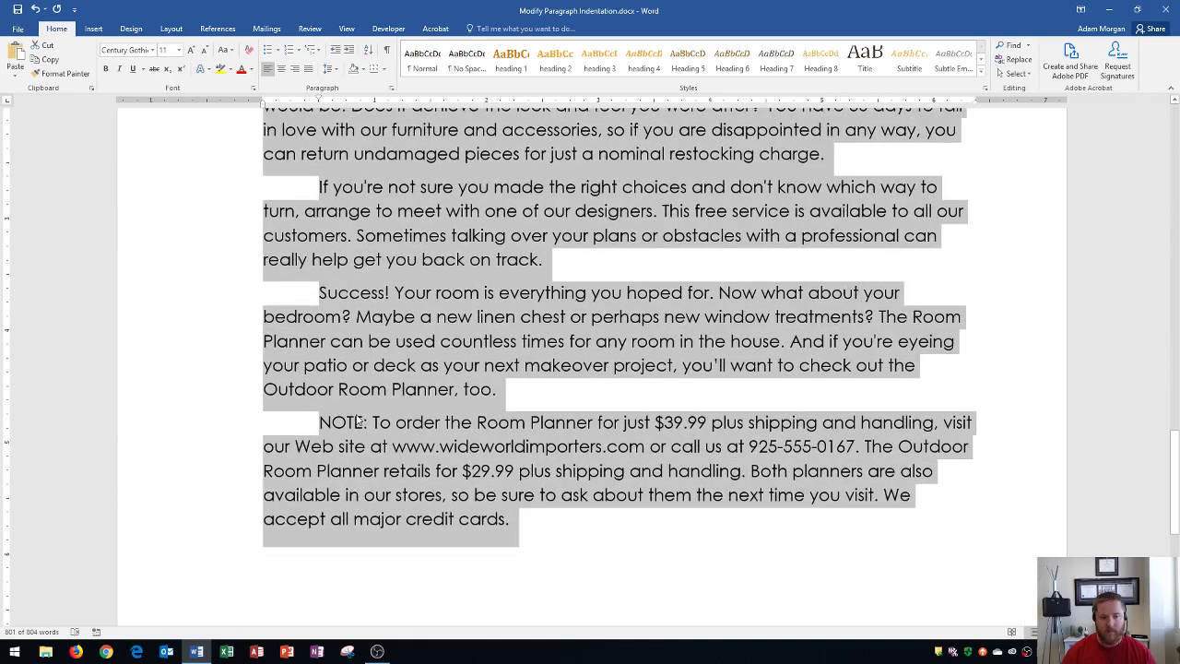
pyautogui.scroll(20, 358, 420)
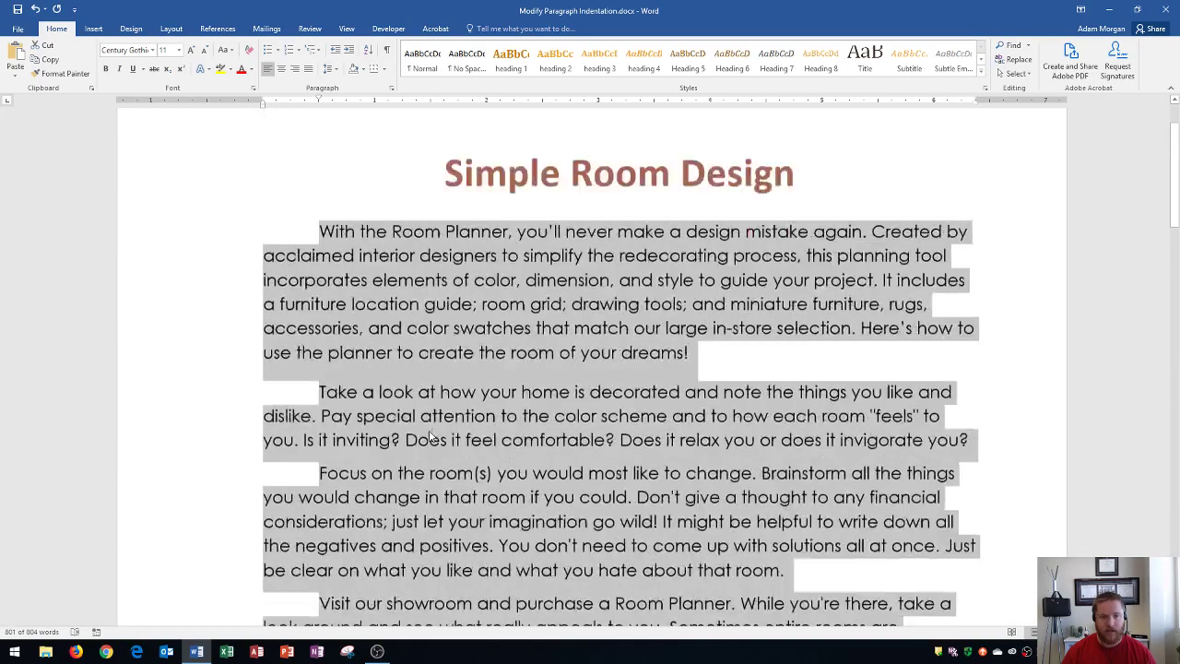
pyautogui.scroll(1, 429, 437)
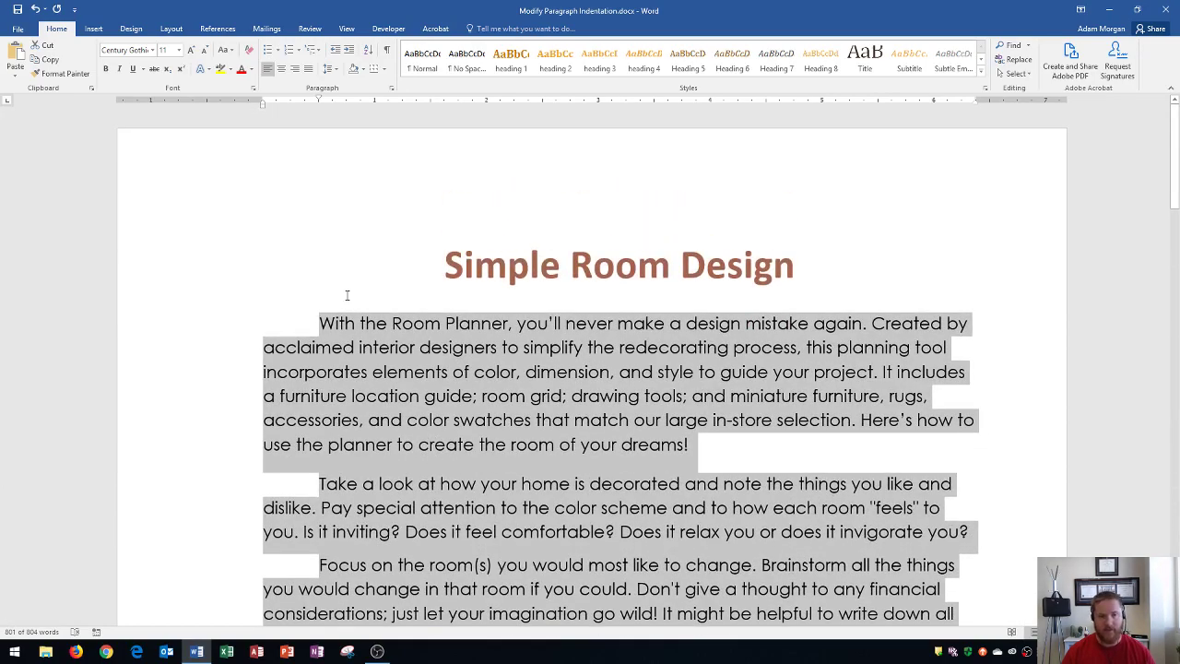